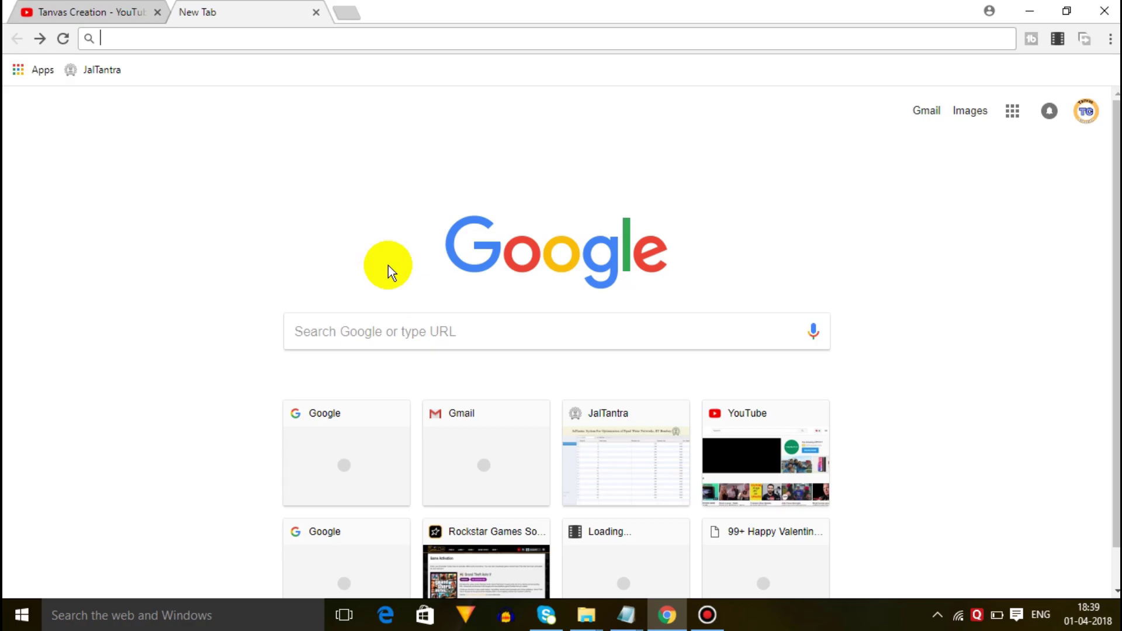
Step: Search Google for 'camstudio download' and open Softonic's CamStudio download result
{"action": "left_click", "coordinate": [401, 330]}
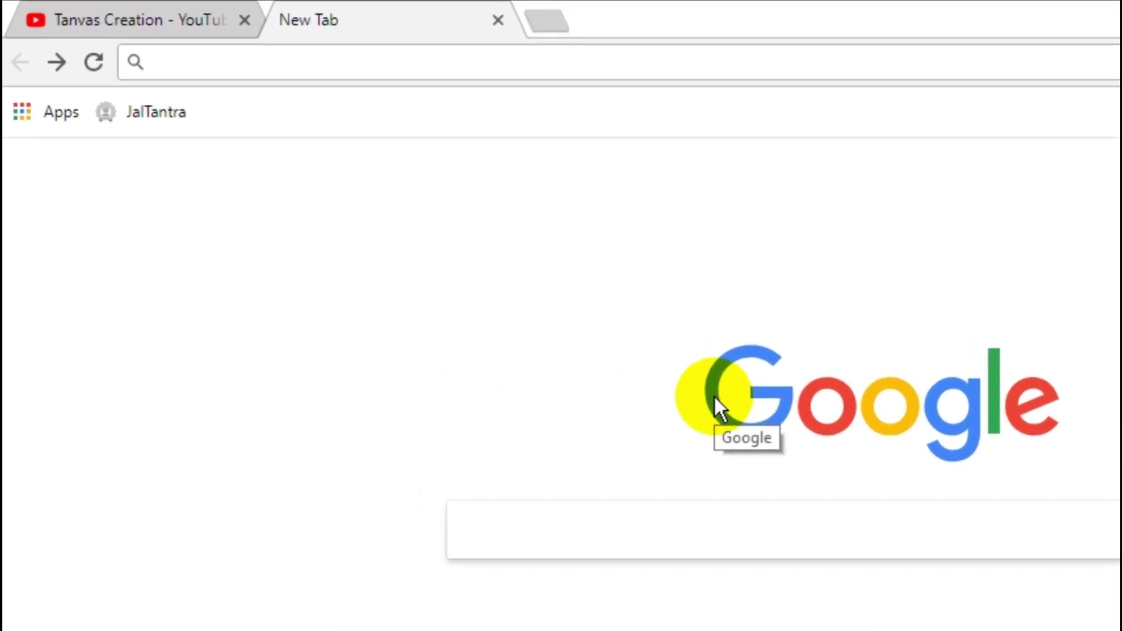
{"action": "type", "text": "camstud"}
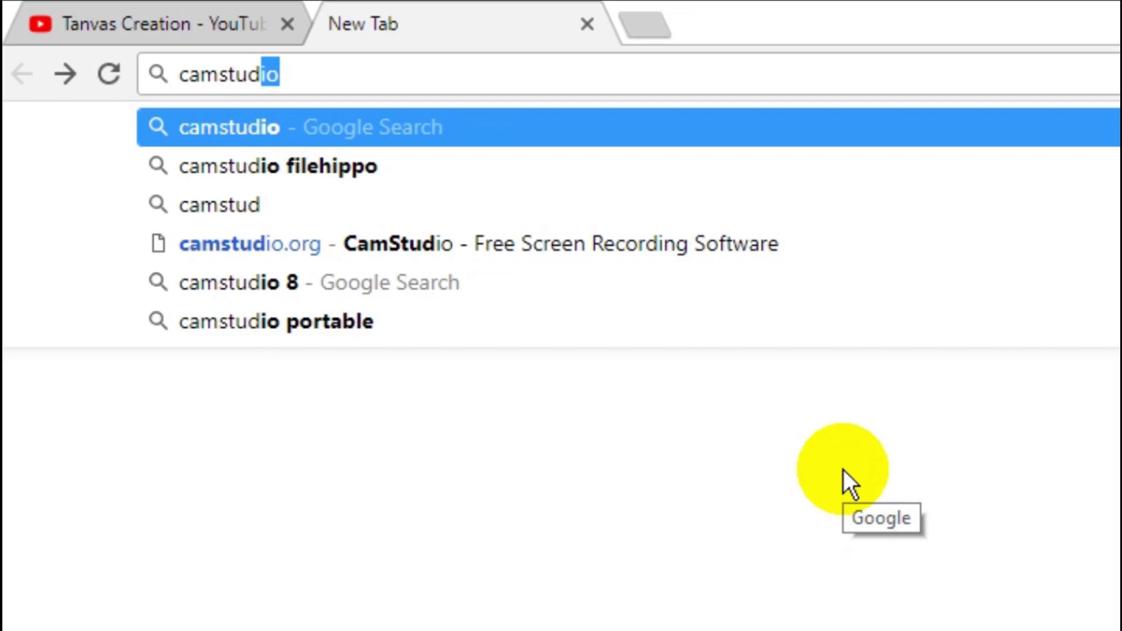
{"action": "type", "text": "io do"}
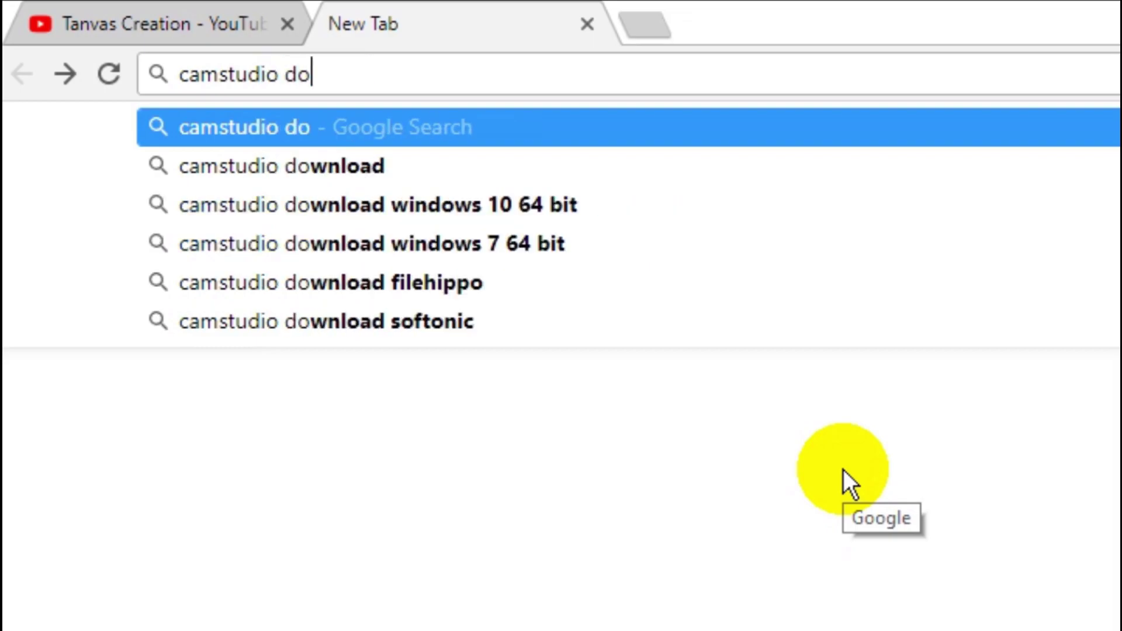
{"action": "type", "text": "wnload"}
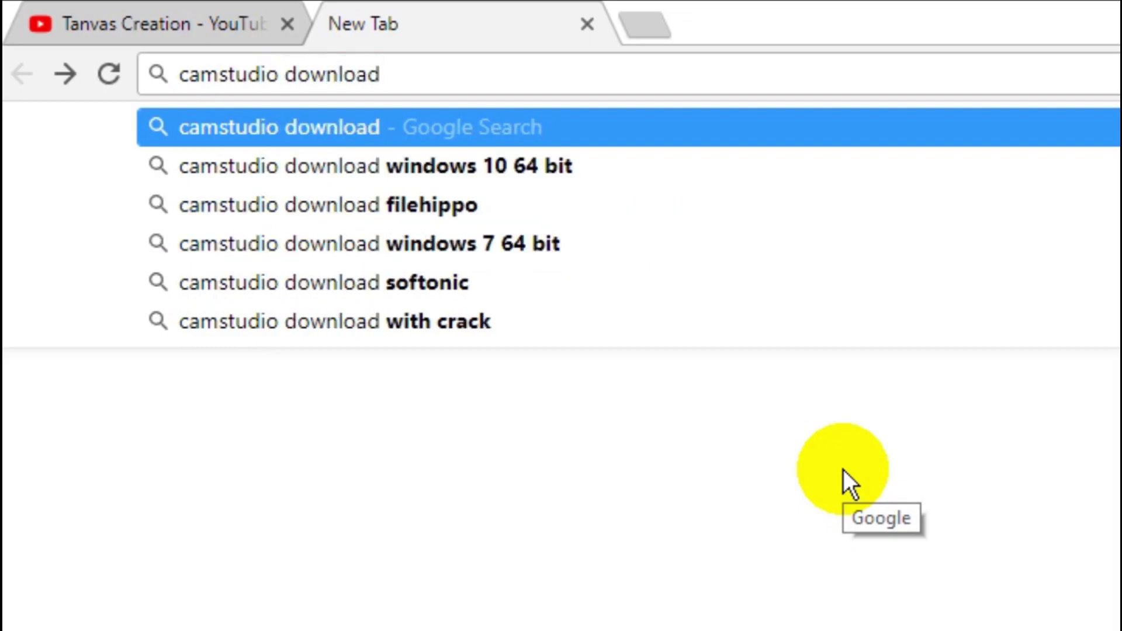
{"action": "key", "text": "Return"}
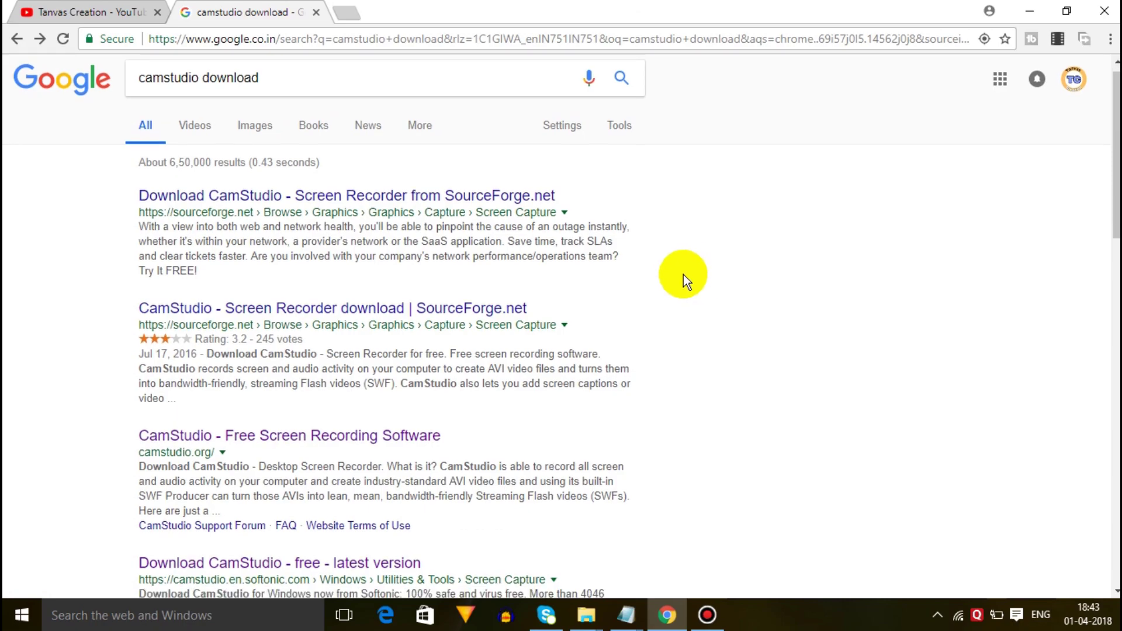
{"action": "scroll", "coordinate": [697, 287], "scroll_direction": "down", "scroll_amount": 4}
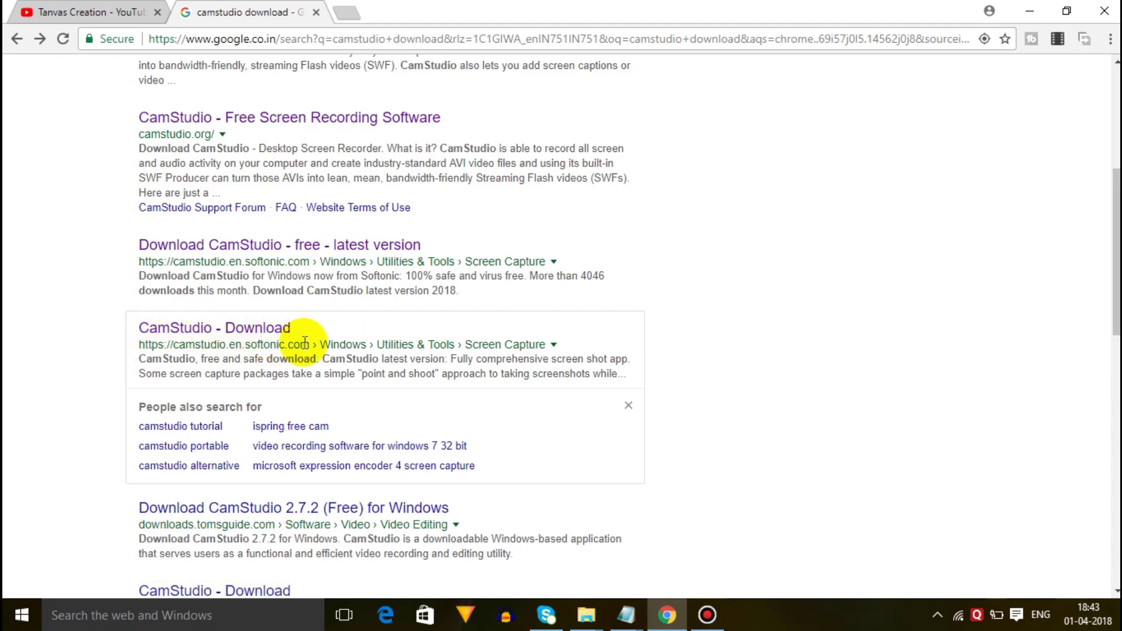
{"action": "left_click", "coordinate": [214, 329]}
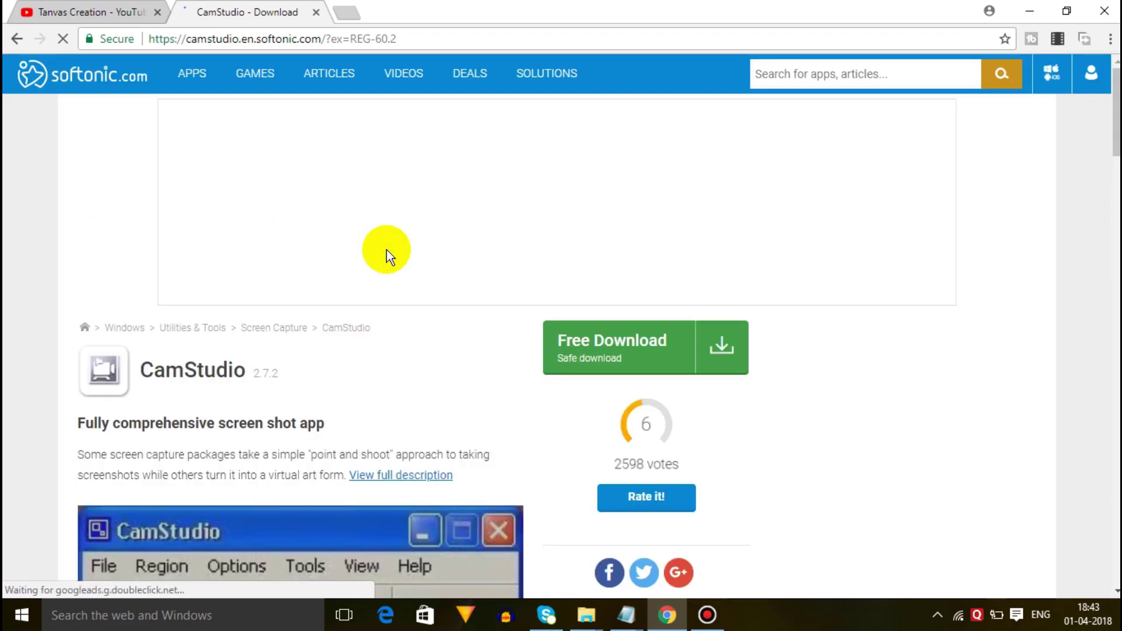
{"action": "scroll", "coordinate": [322, 355], "scroll_direction": "down", "scroll_amount": 2}
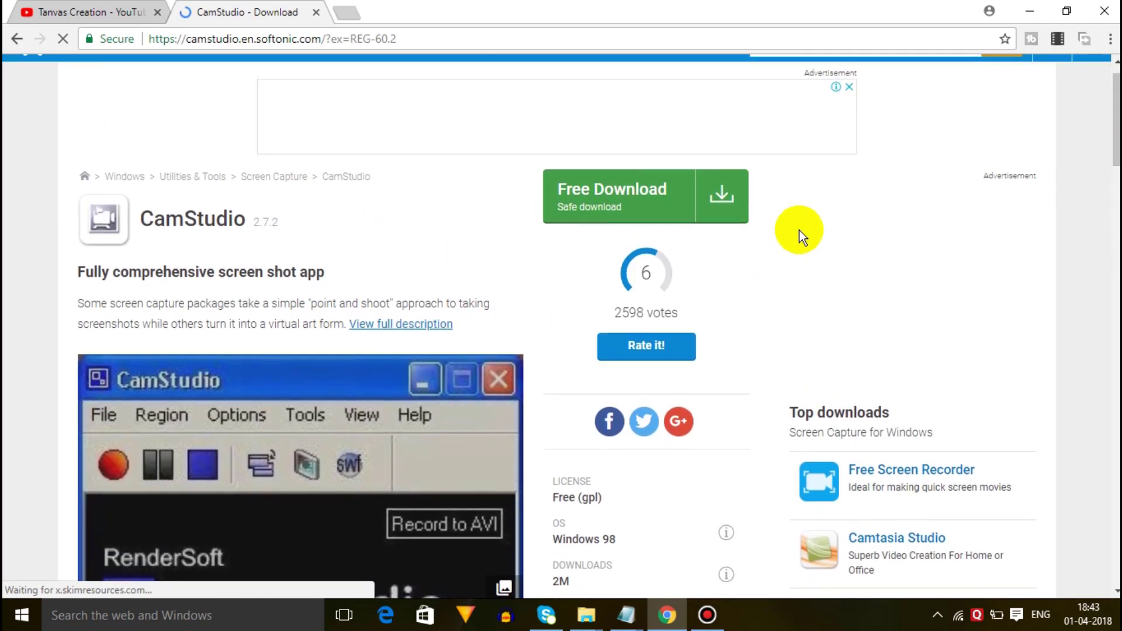
{"action": "scroll", "coordinate": [561, 351], "scroll_direction": "up", "scroll_amount": 2}
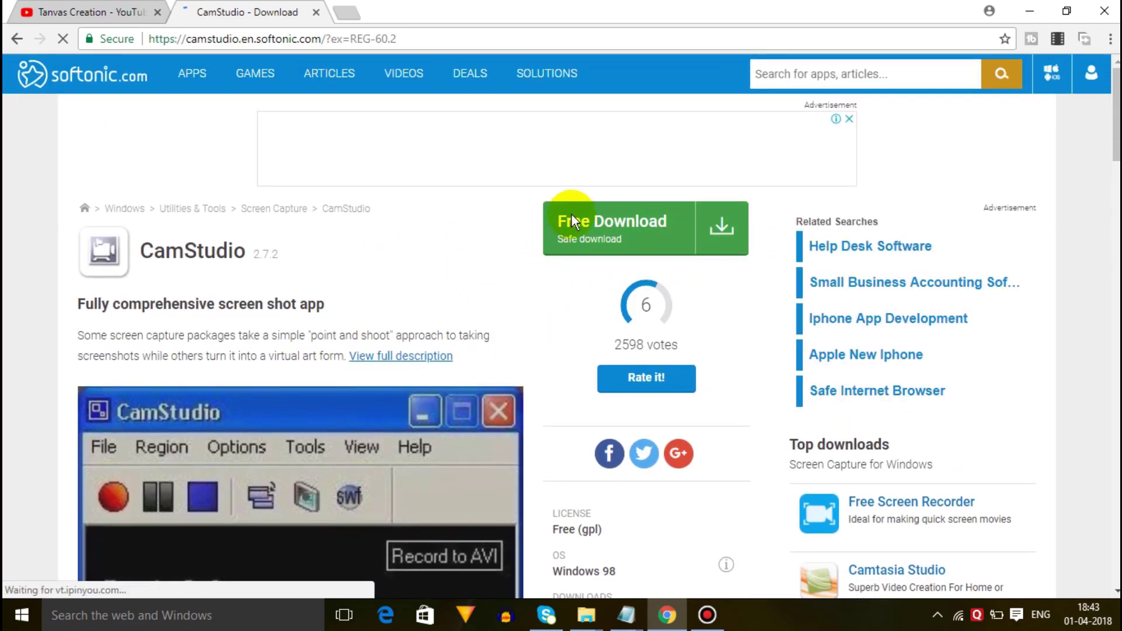
Step: Download the CamStudio installer via Free Download and the alternative server, then launch the setup file
{"action": "left_click", "coordinate": [664, 225]}
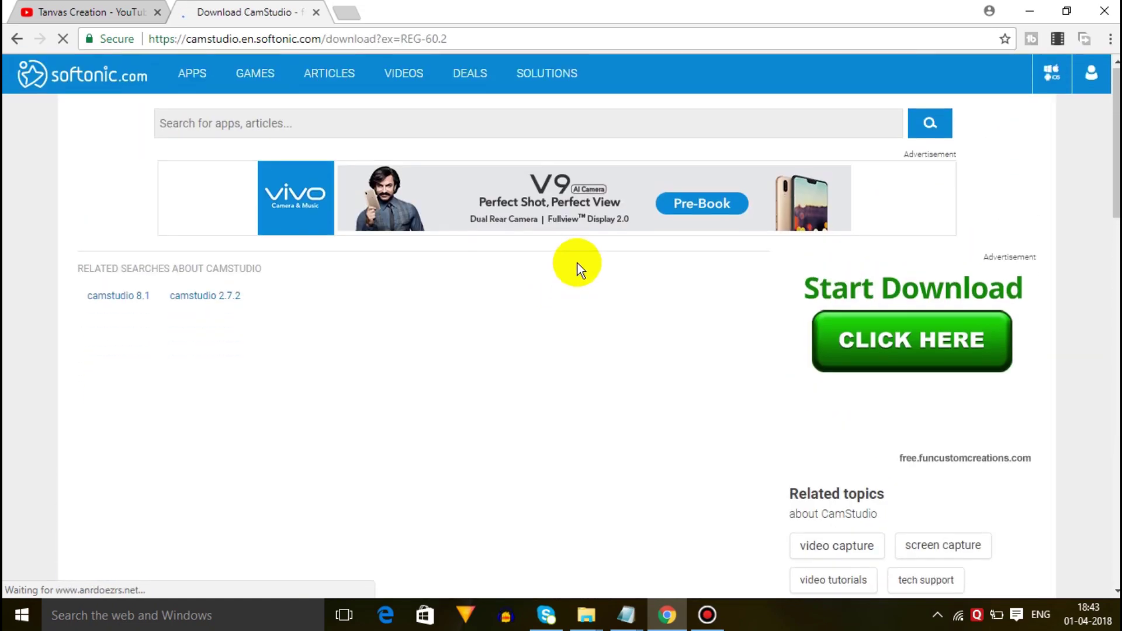
{"action": "scroll", "coordinate": [556, 280], "scroll_direction": "down", "scroll_amount": 2}
{"action": "scroll", "coordinate": [439, 298], "scroll_direction": "down", "scroll_amount": 1}
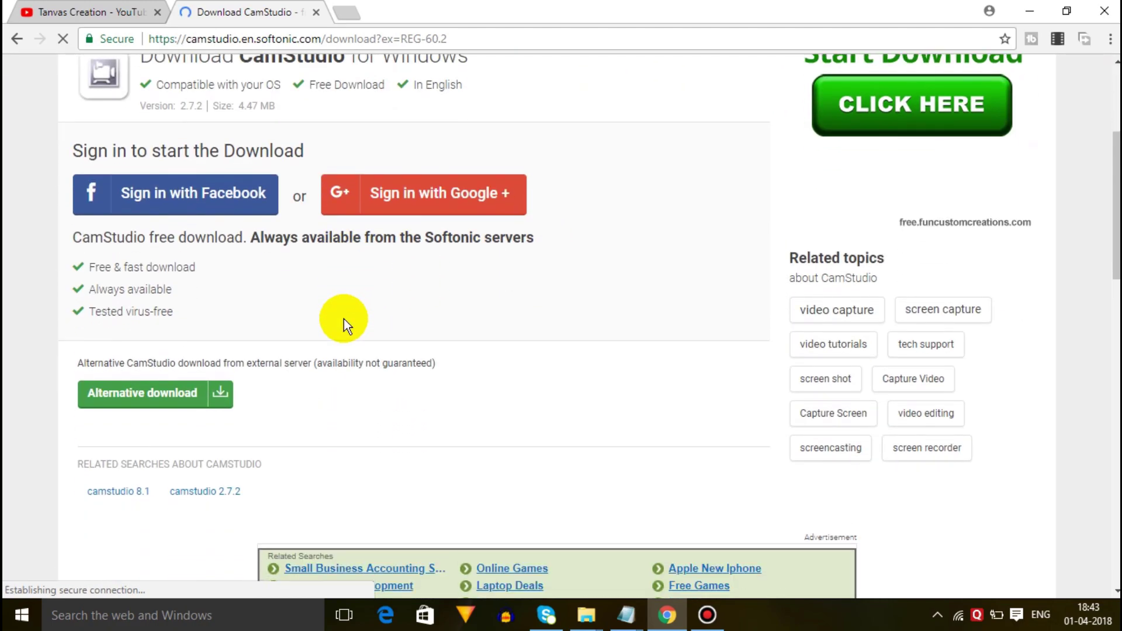
{"action": "scroll", "coordinate": [351, 307], "scroll_direction": "down", "scroll_amount": 1}
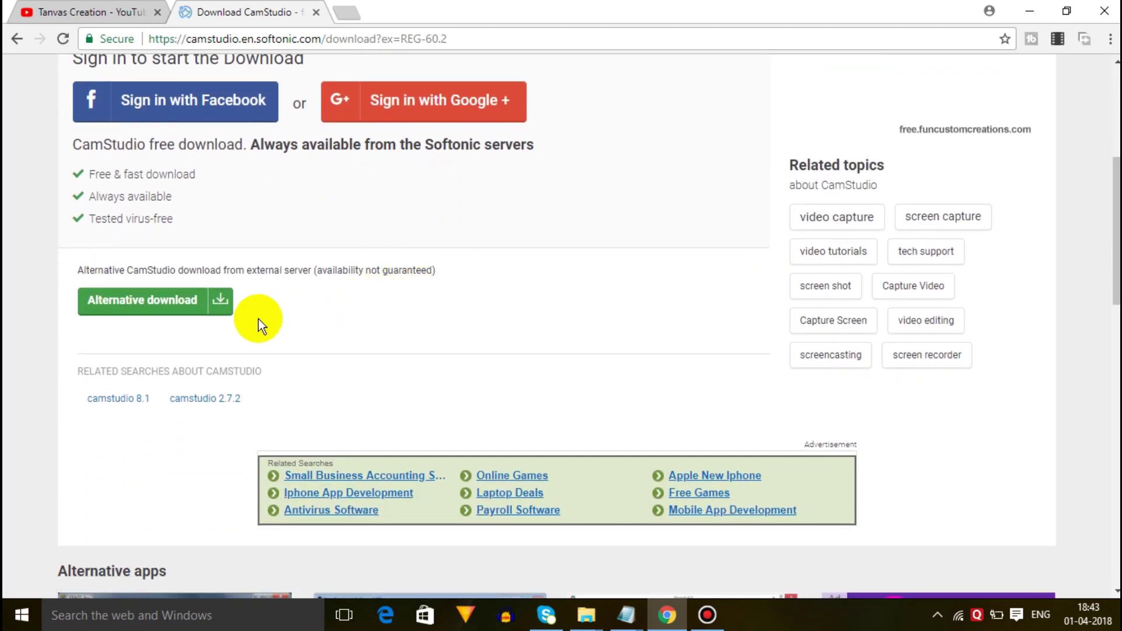
{"action": "left_click", "coordinate": [145, 300]}
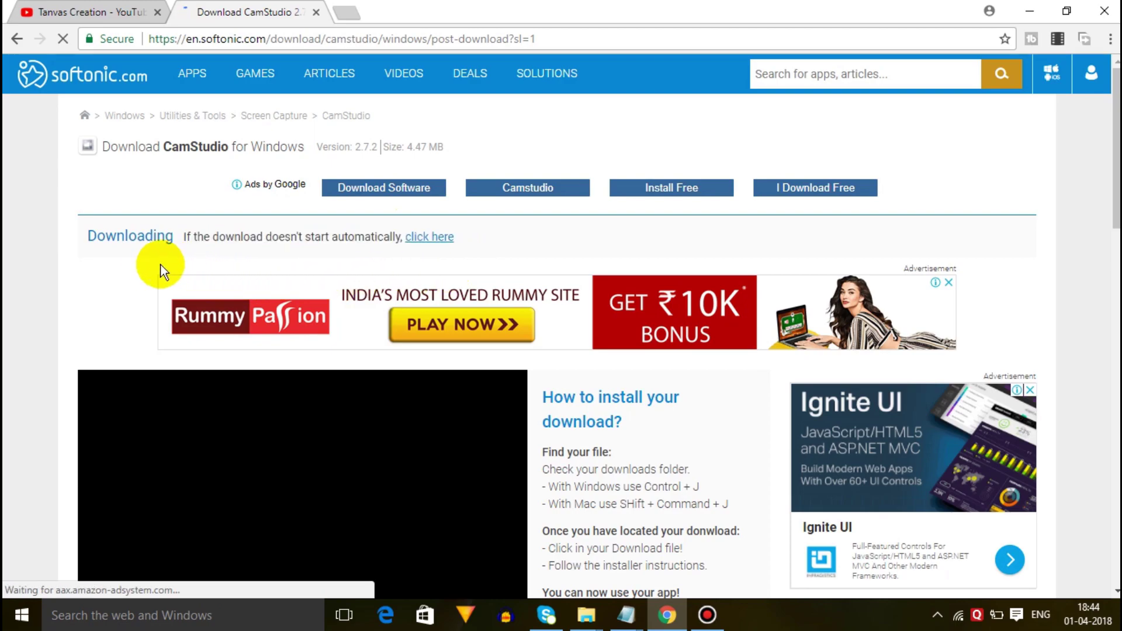
{"action": "scroll", "coordinate": [509, 253], "scroll_direction": "down", "scroll_amount": 2}
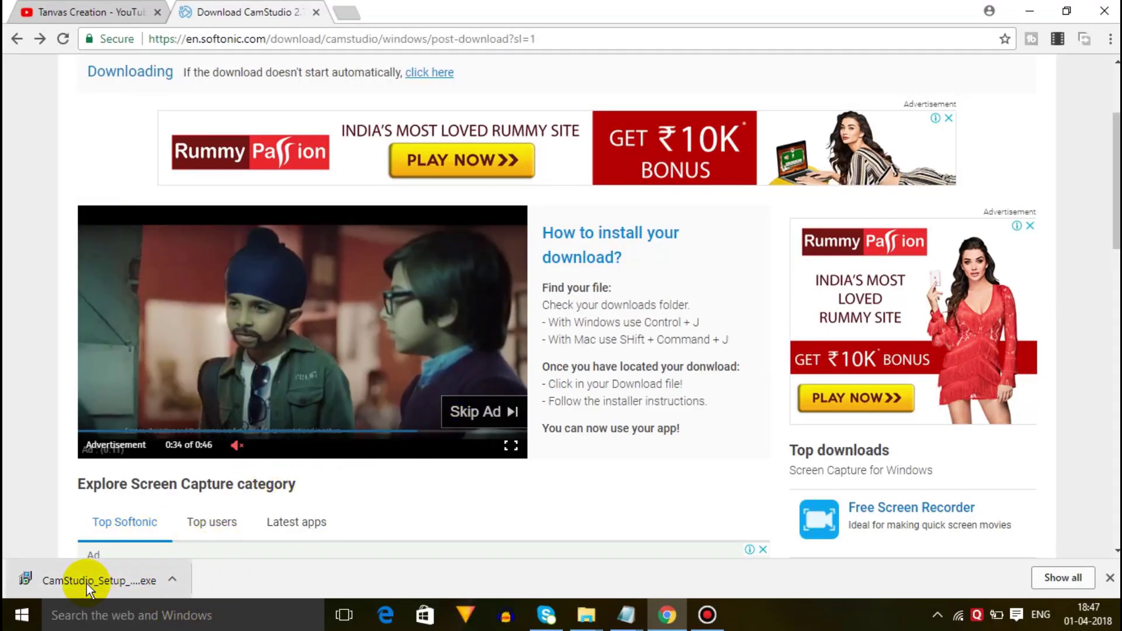
{"action": "left_click", "coordinate": [86, 584]}
Step: Accept the license, keep default location, components and shortcuts, install, then finish and launch the recorder
{"action": "left_click", "coordinate": [1031, 11]}
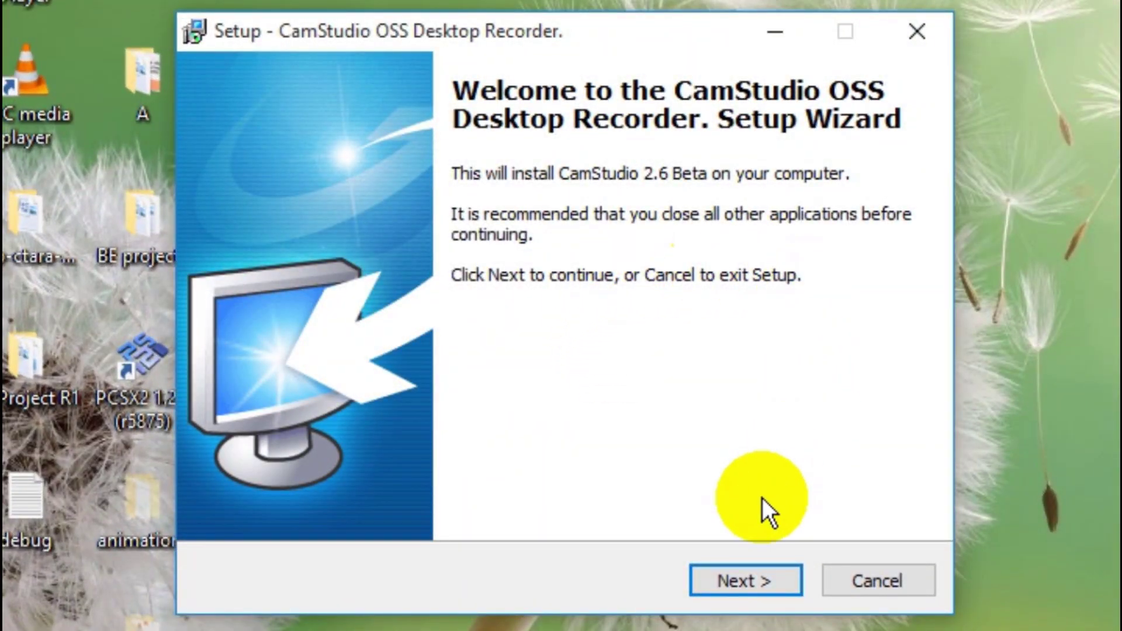
{"action": "left_click", "coordinate": [781, 580]}
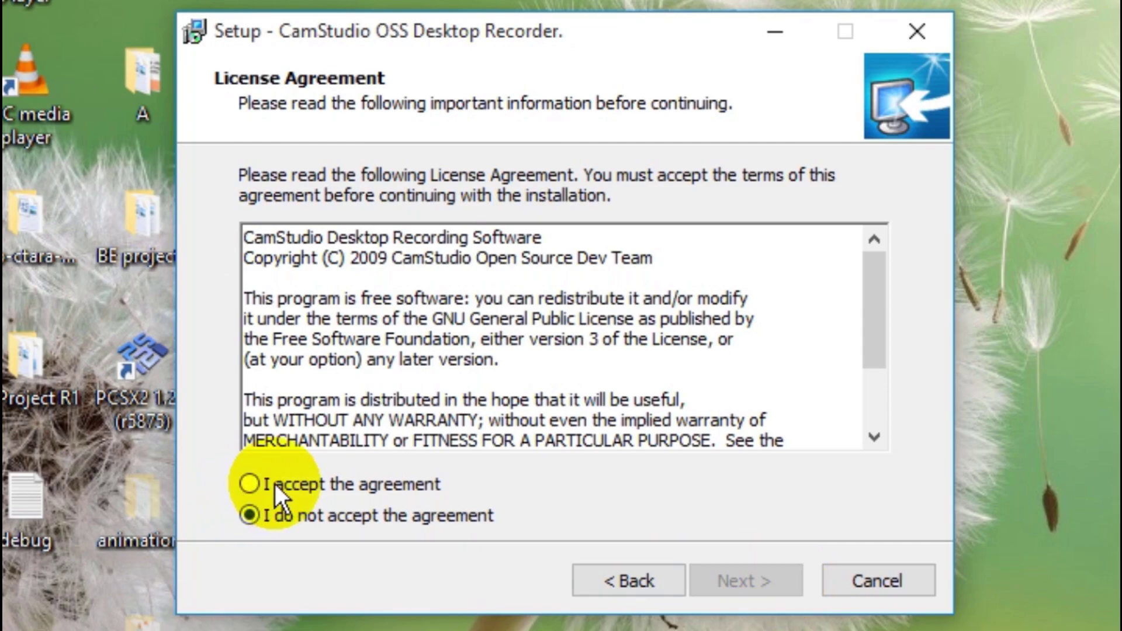
{"action": "left_click", "coordinate": [248, 484]}
{"action": "left_click", "coordinate": [745, 582]}
{"action": "left_click", "coordinate": [762, 585]}
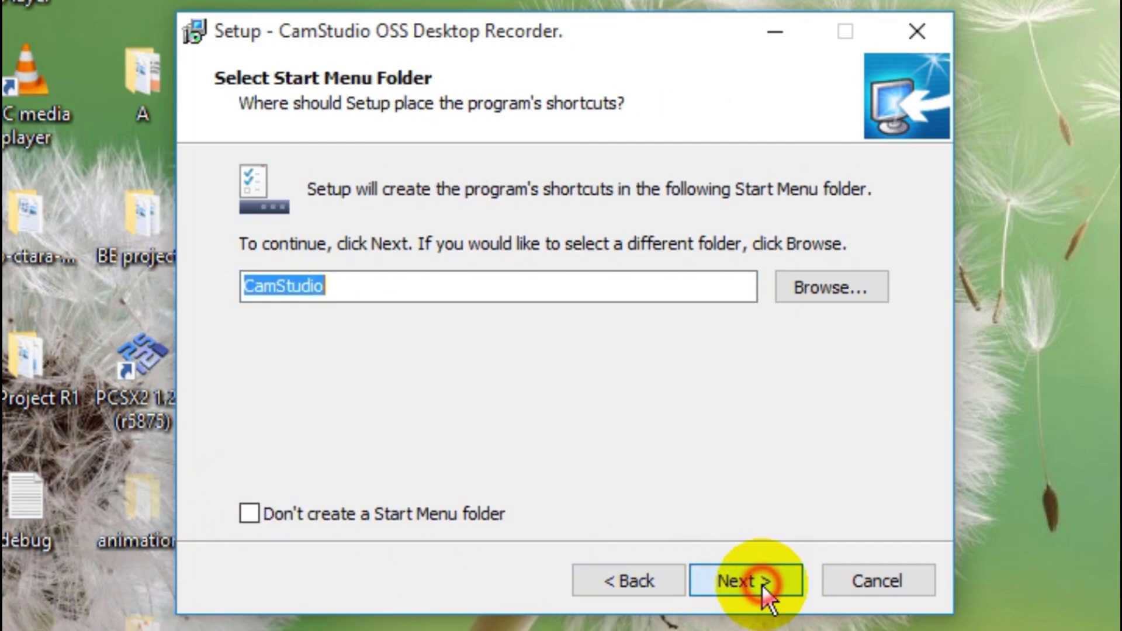
{"action": "left_click", "coordinate": [762, 585]}
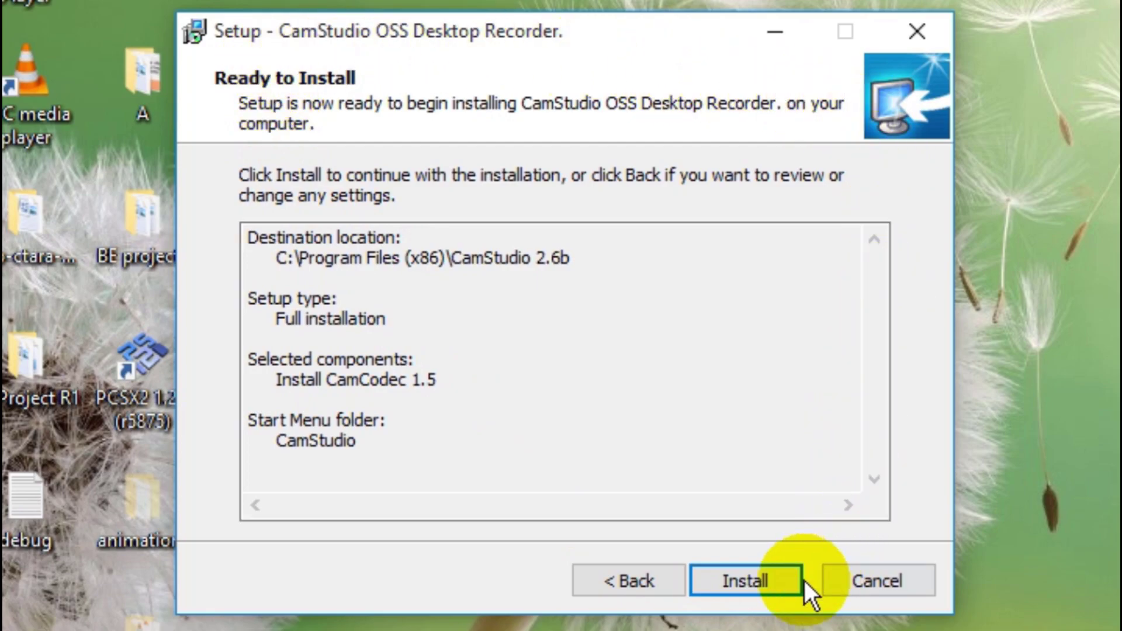
{"action": "left_click", "coordinate": [745, 581]}
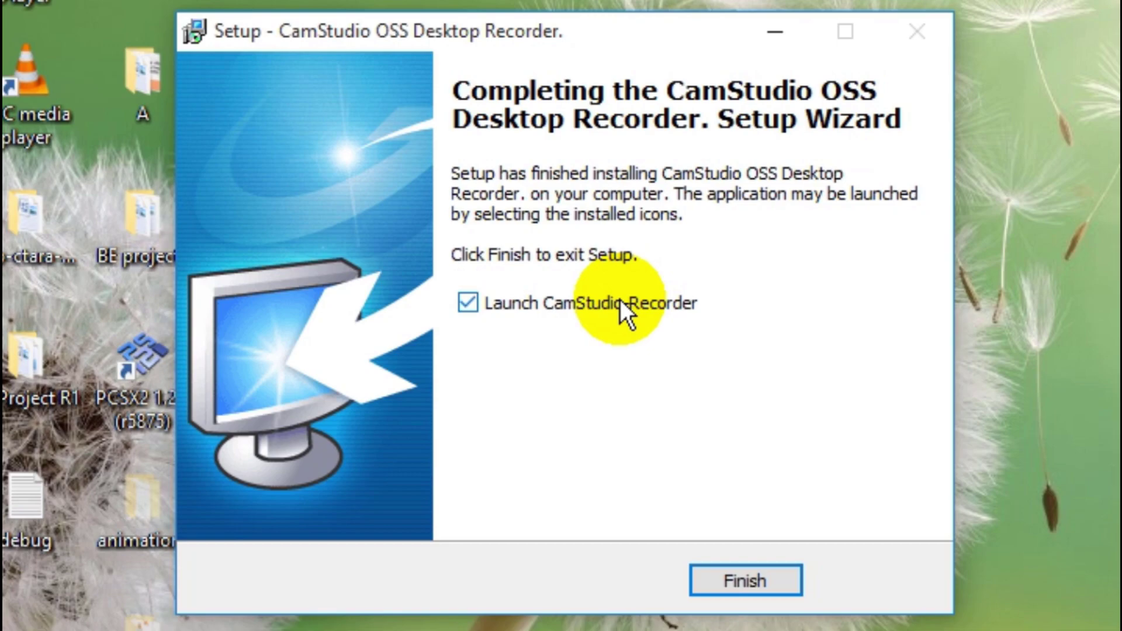
{"action": "left_click", "coordinate": [746, 585]}
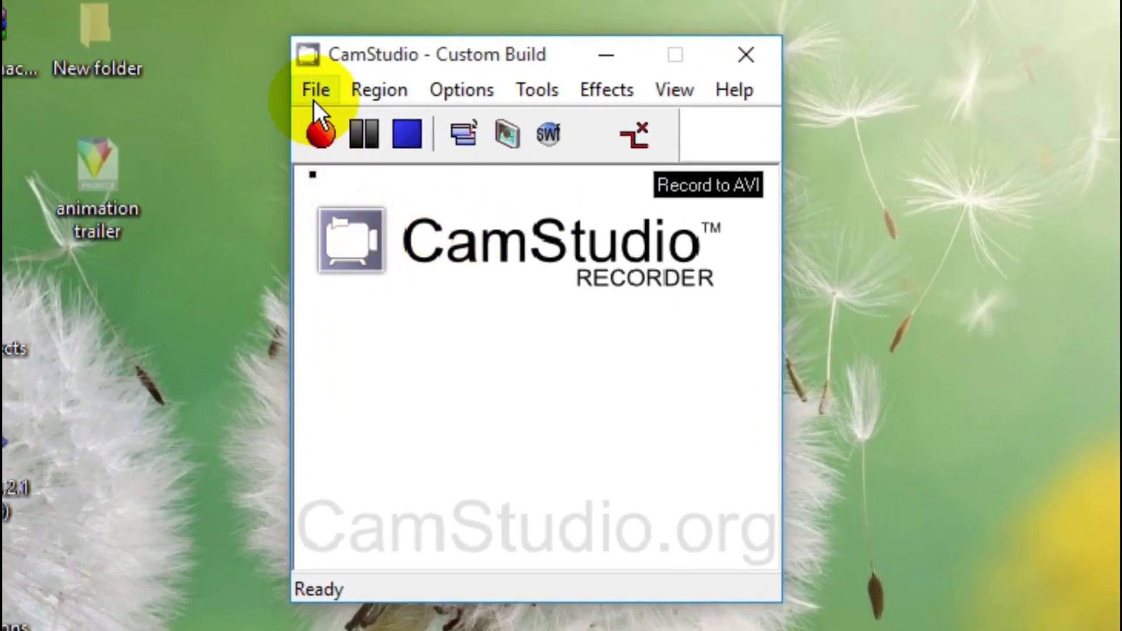
Step: Choose Full Screen as the capture region from the Region menu
{"action": "left_click", "coordinate": [314, 99]}
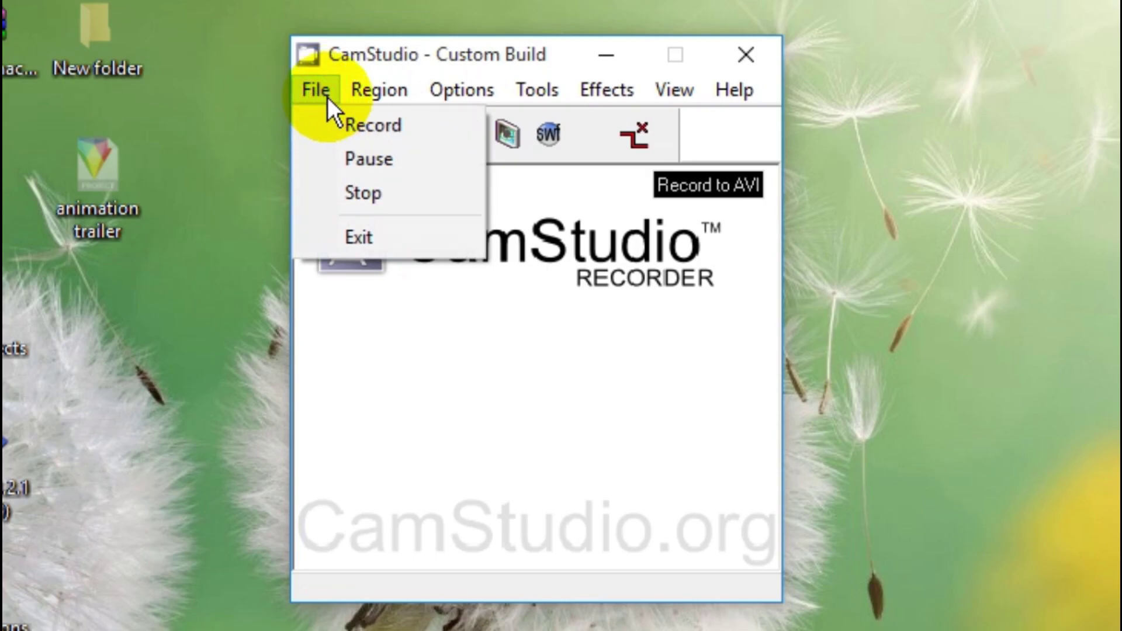
{"action": "left_click", "coordinate": [328, 98]}
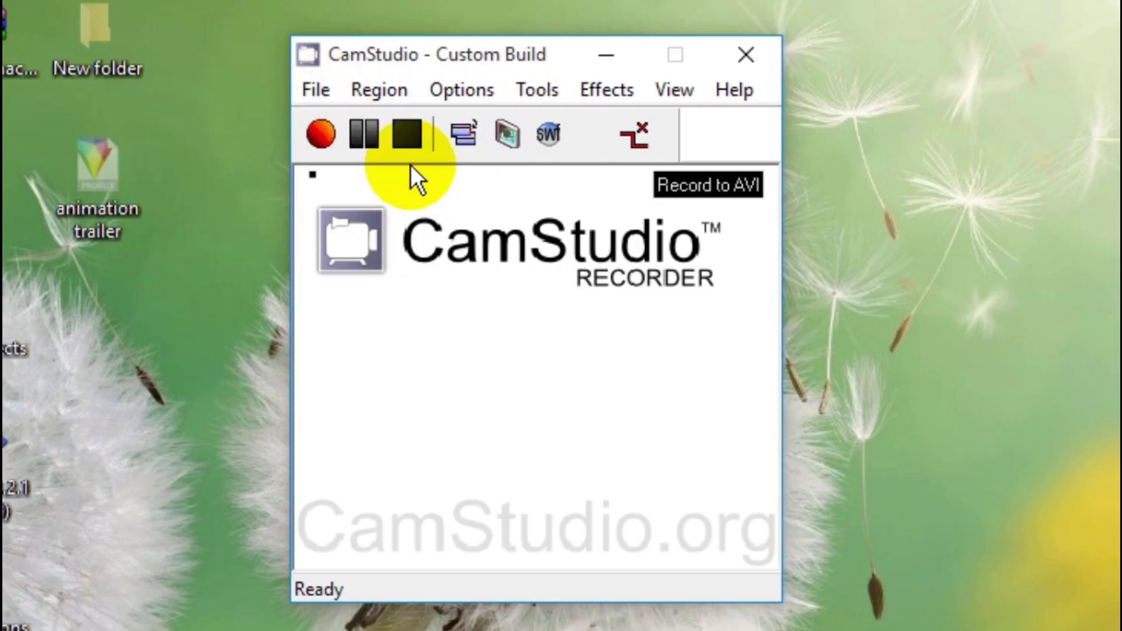
{"action": "left_click", "coordinate": [381, 92]}
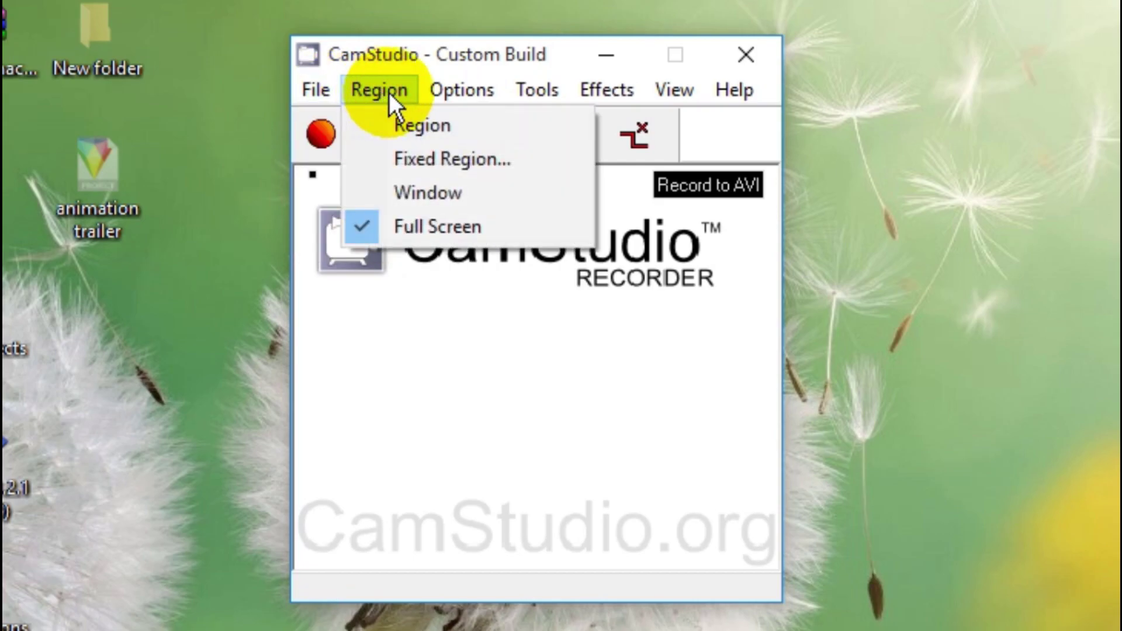
{"action": "left_click", "coordinate": [456, 227]}
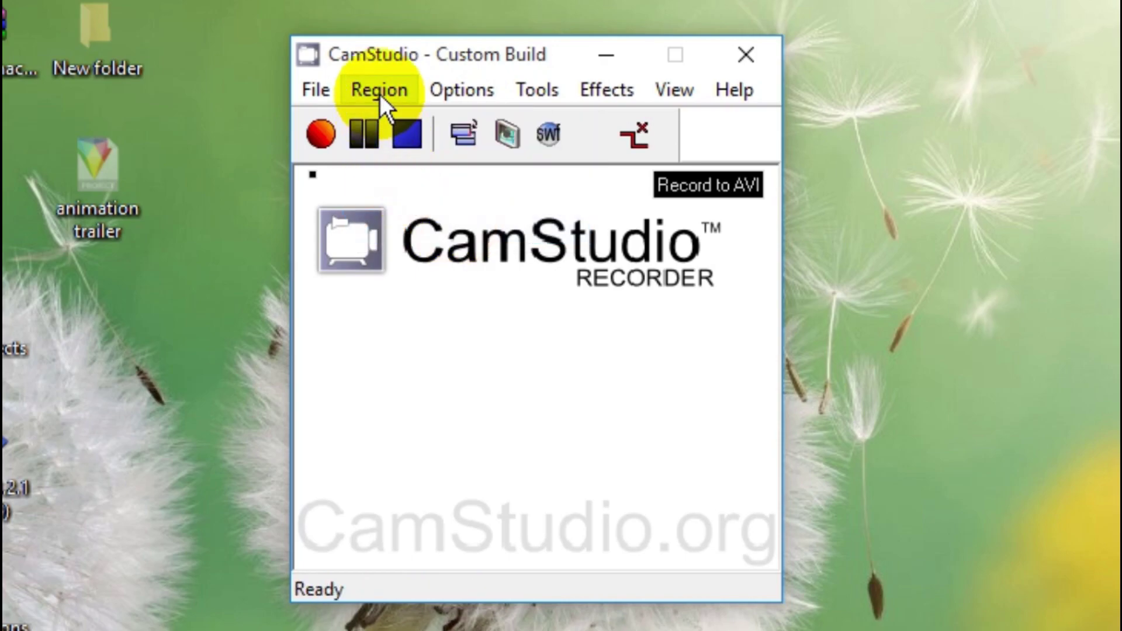
{"action": "left_click", "coordinate": [488, 91]}
Step: In Video Options, select CamStudio Lossless Codec v1.5 as compressor and review the key-frame interval
{"action": "left_click", "coordinate": [508, 127]}
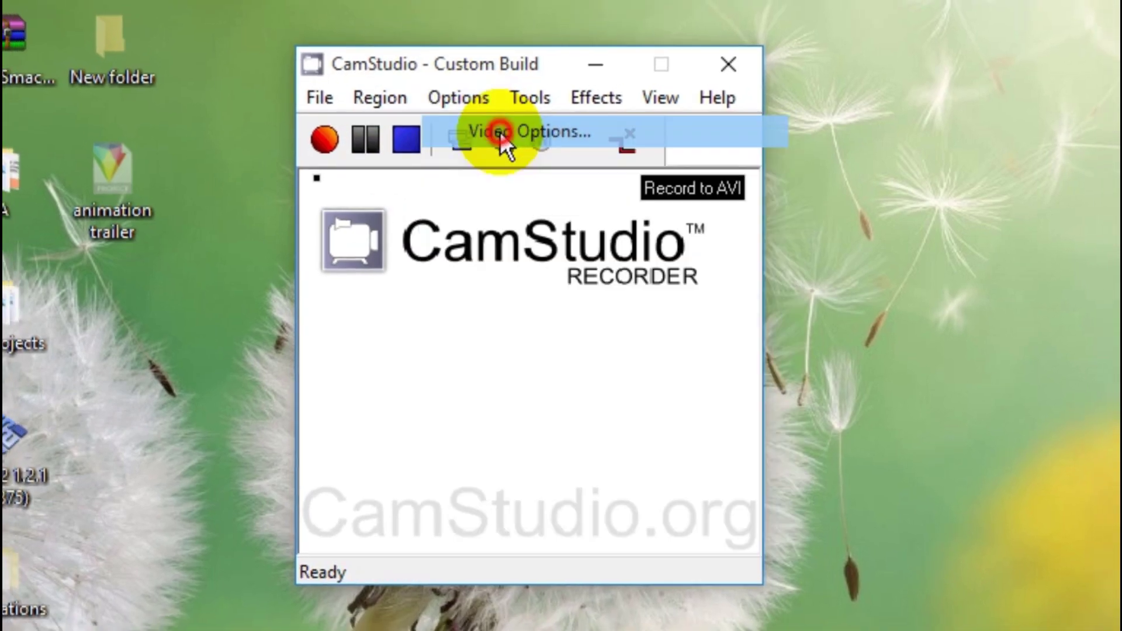
{"action": "left_click", "coordinate": [562, 113]}
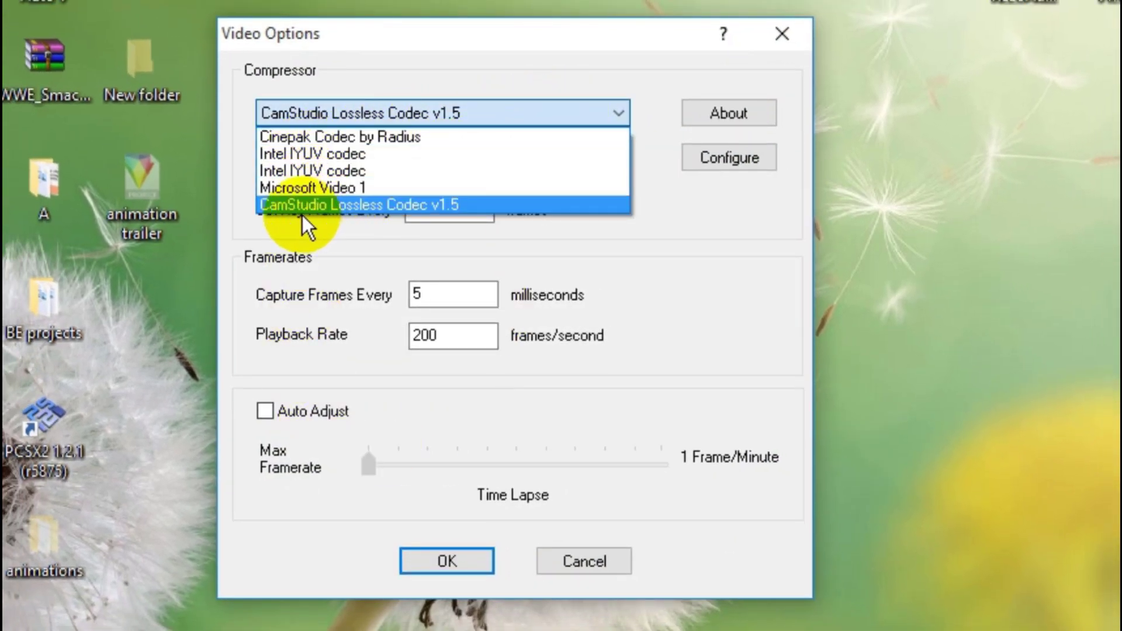
{"action": "left_click", "coordinate": [459, 204]}
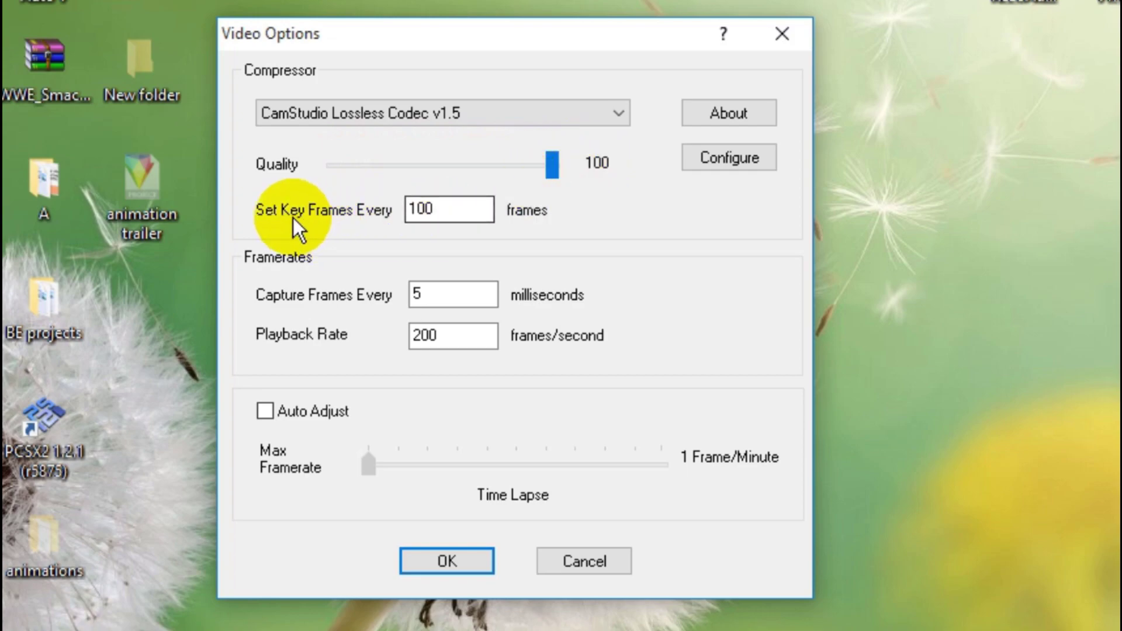
{"action": "double_click", "coordinate": [453, 208]}
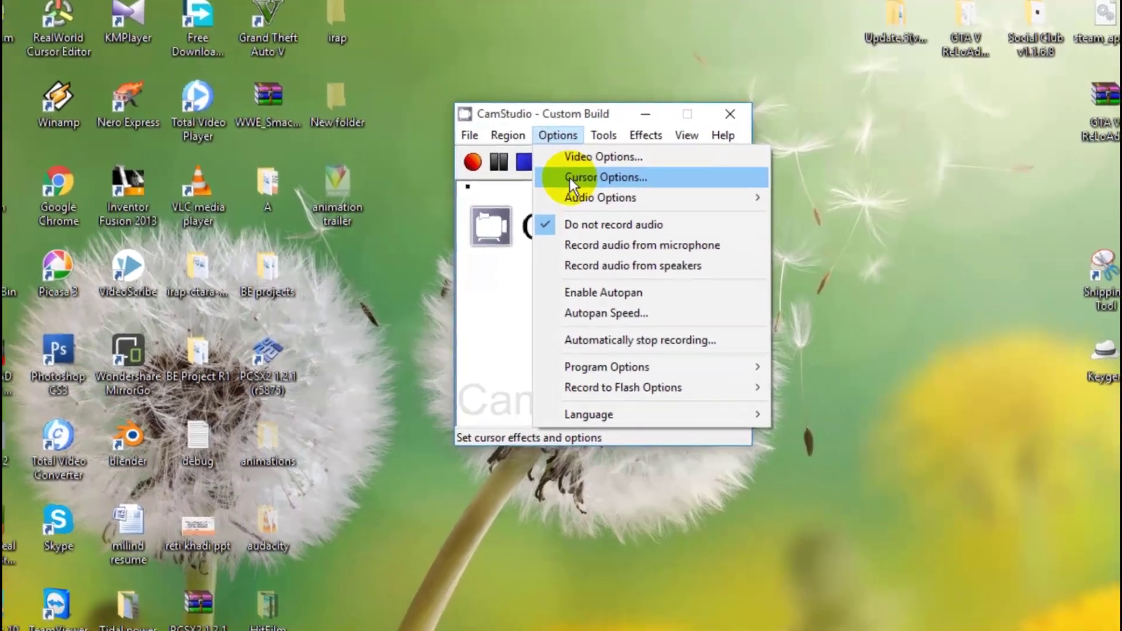
Step: In Cursor Options, enable Highlight Cursor with a larger circle and Enable Visual Click Feedback, then confirm
{"action": "left_click", "coordinate": [608, 167]}
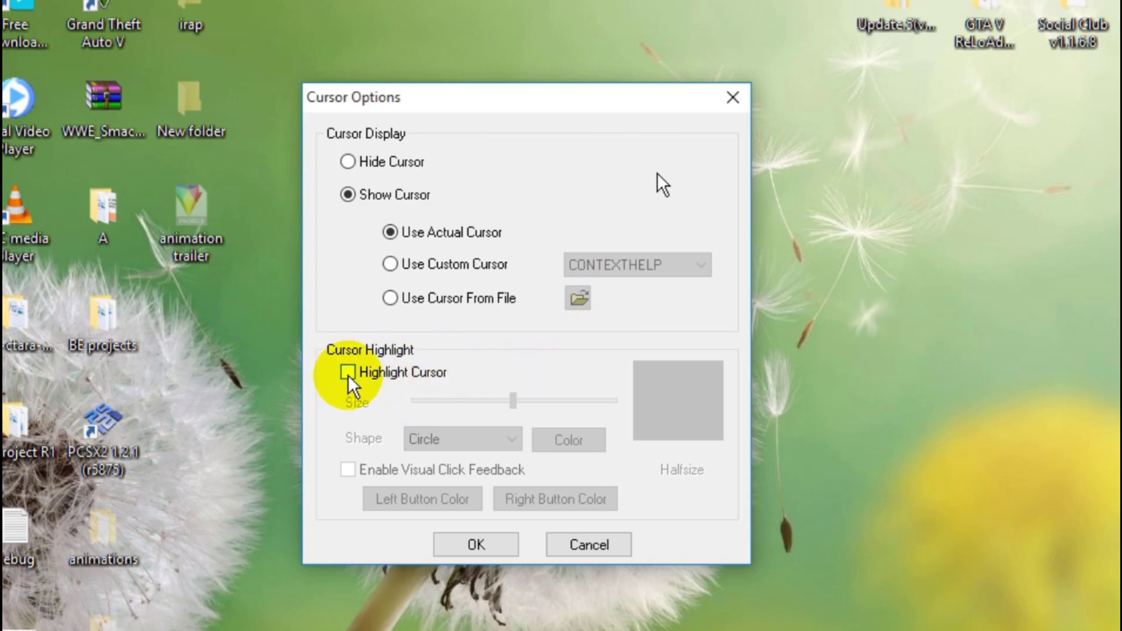
{"action": "left_click", "coordinate": [348, 372]}
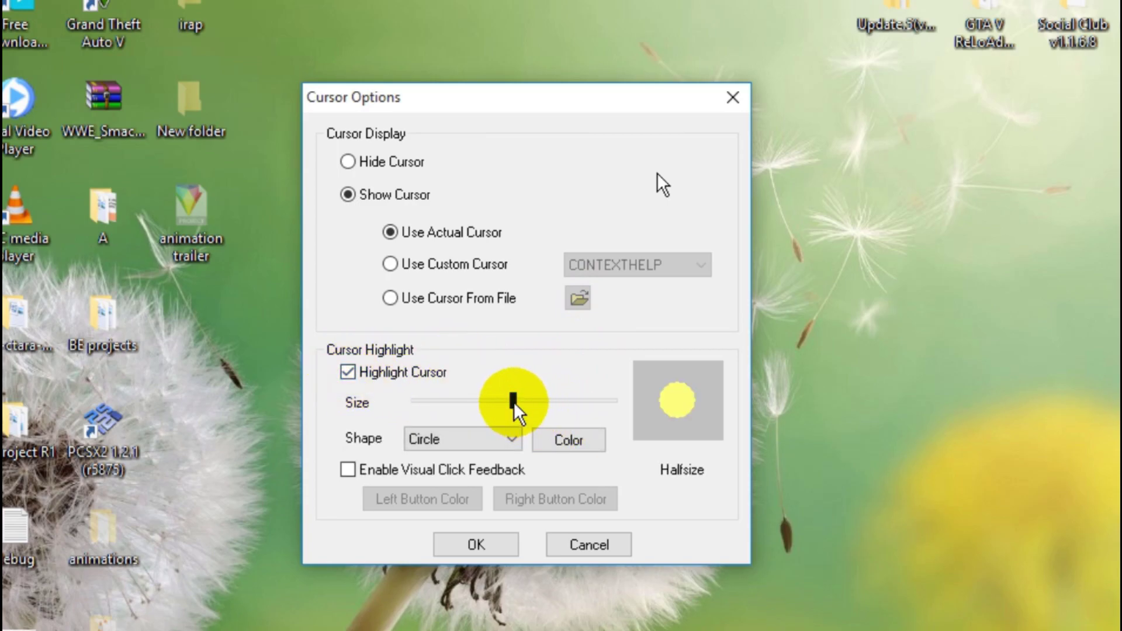
{"action": "left_click_drag", "start_coordinate": [513, 403], "coordinate": [544, 404]}
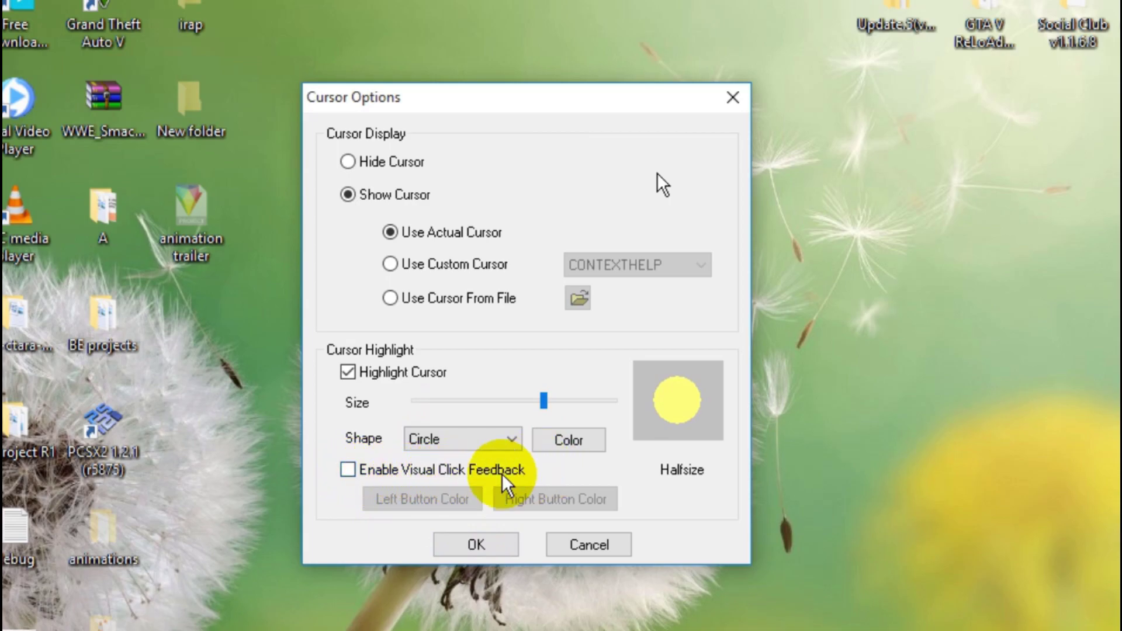
{"action": "left_click", "coordinate": [349, 471]}
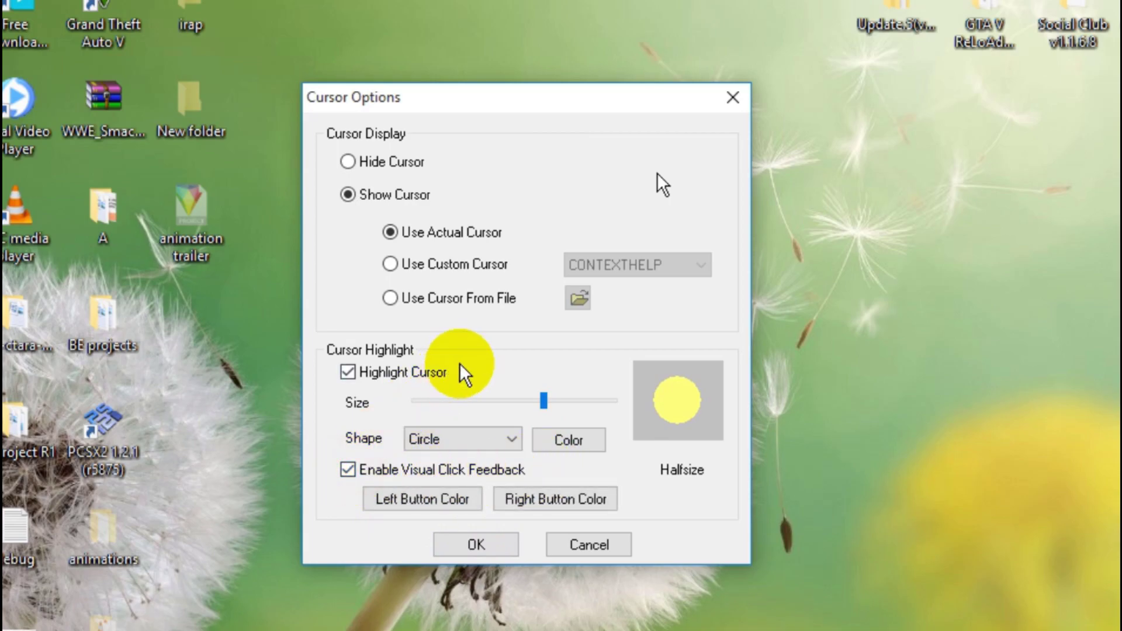
{"action": "left_click", "coordinate": [473, 544]}
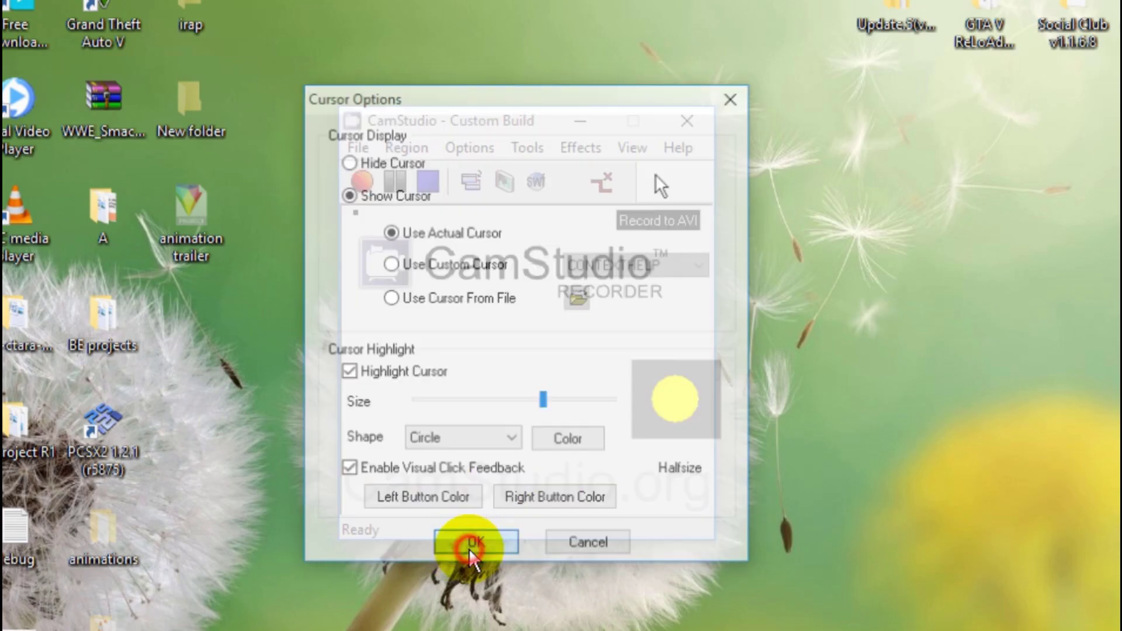
{"action": "left_click", "coordinate": [470, 148]}
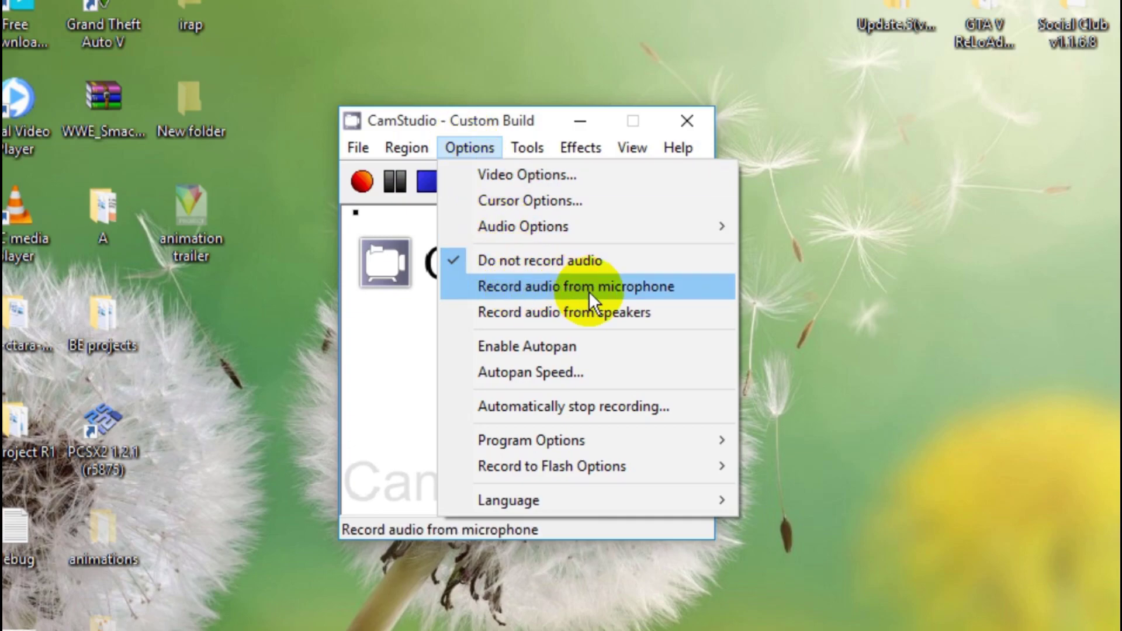
Step: Choose Record audio from microphone, then start a screen recording
{"action": "left_click", "coordinate": [493, 291]}
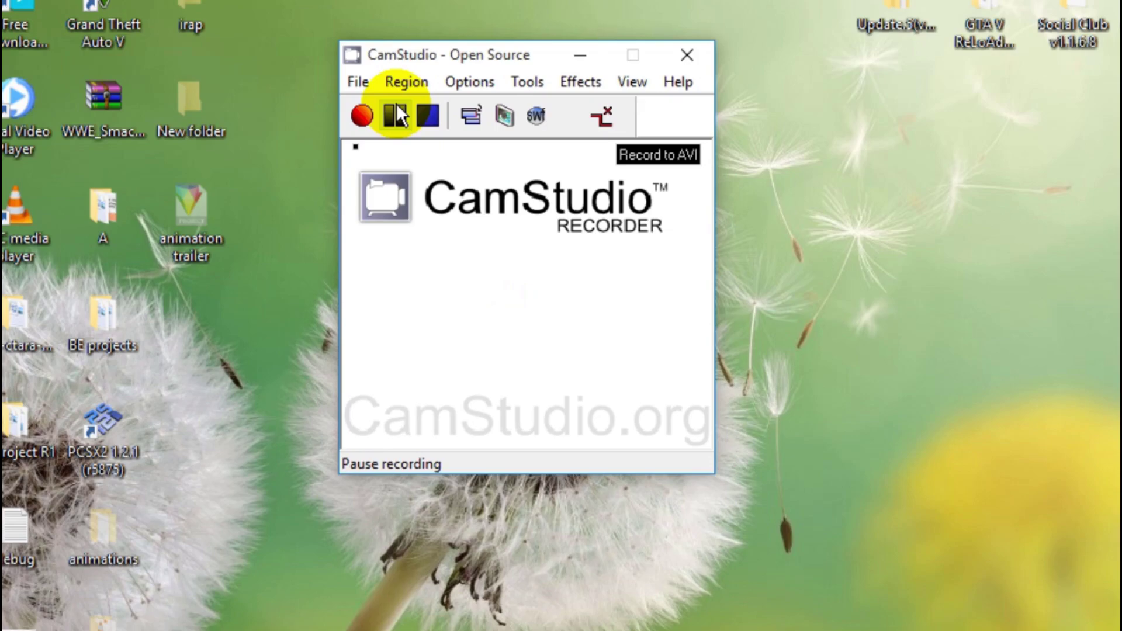
{"action": "left_click", "coordinate": [363, 116]}
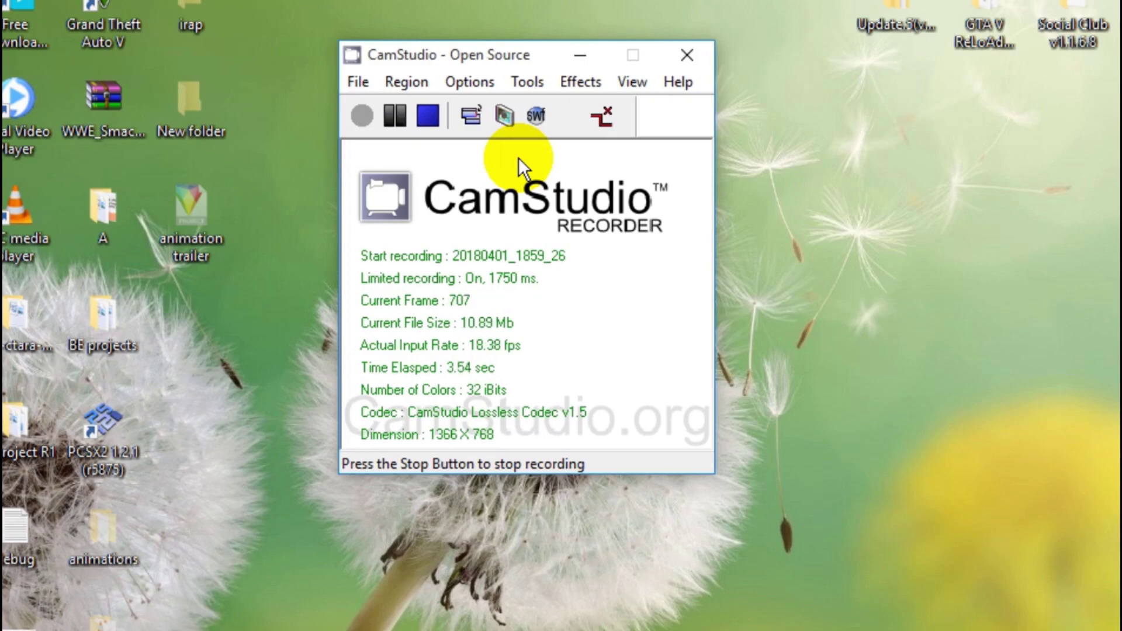
Step: Pause and resume the recording once, then stop it so CamStudio compresses and finishes the video
{"action": "left_click", "coordinate": [395, 115]}
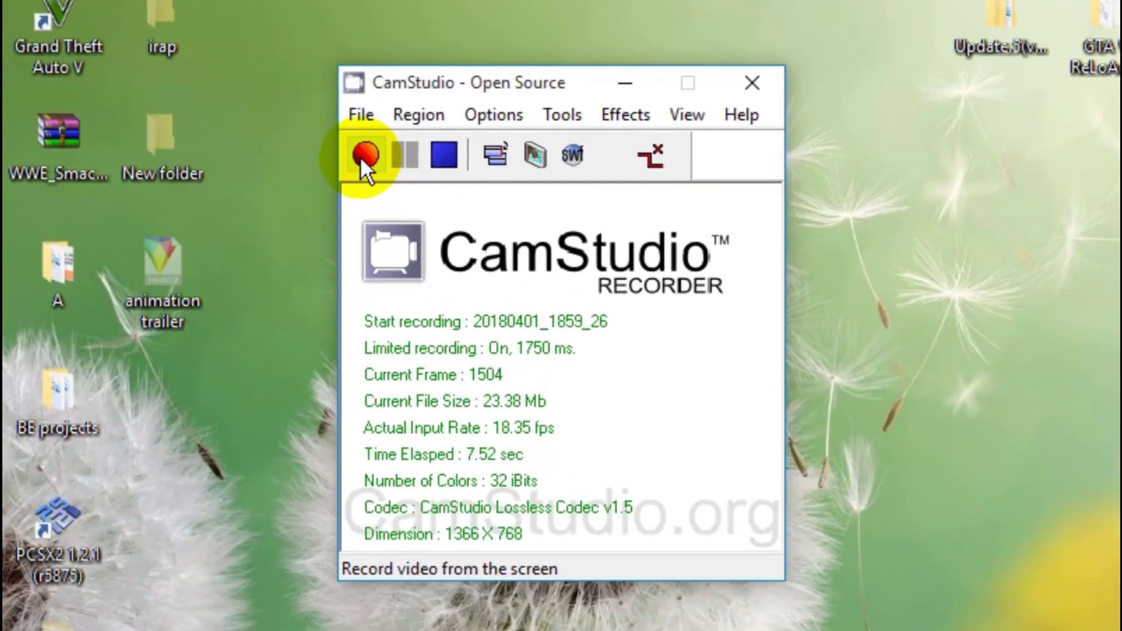
{"action": "left_click", "coordinate": [363, 155]}
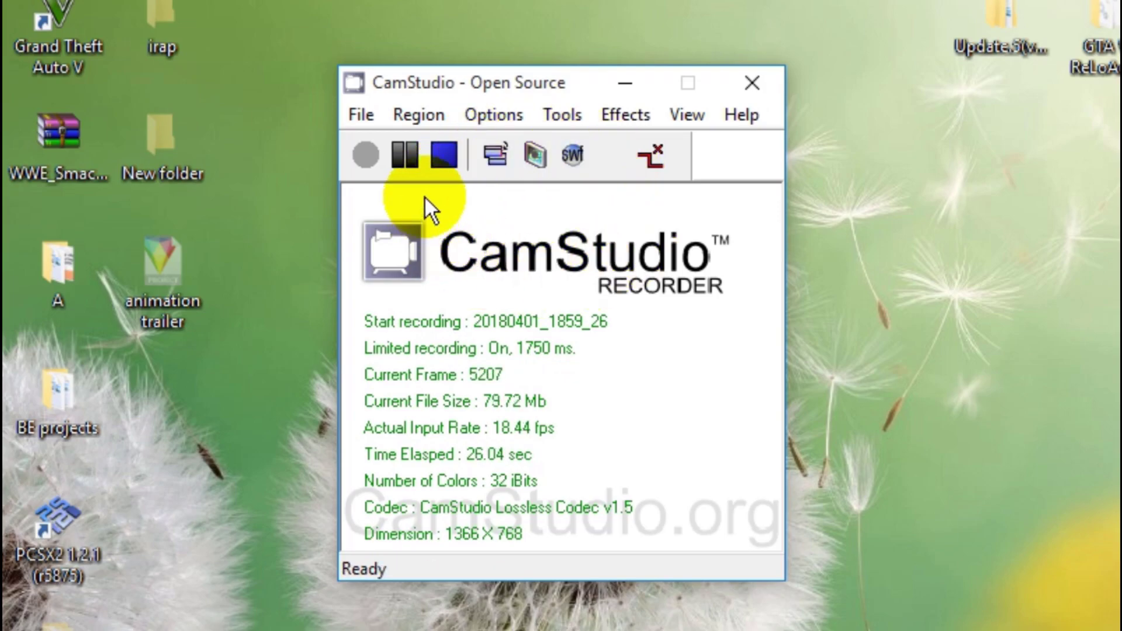
{"action": "left_click", "coordinate": [443, 155]}
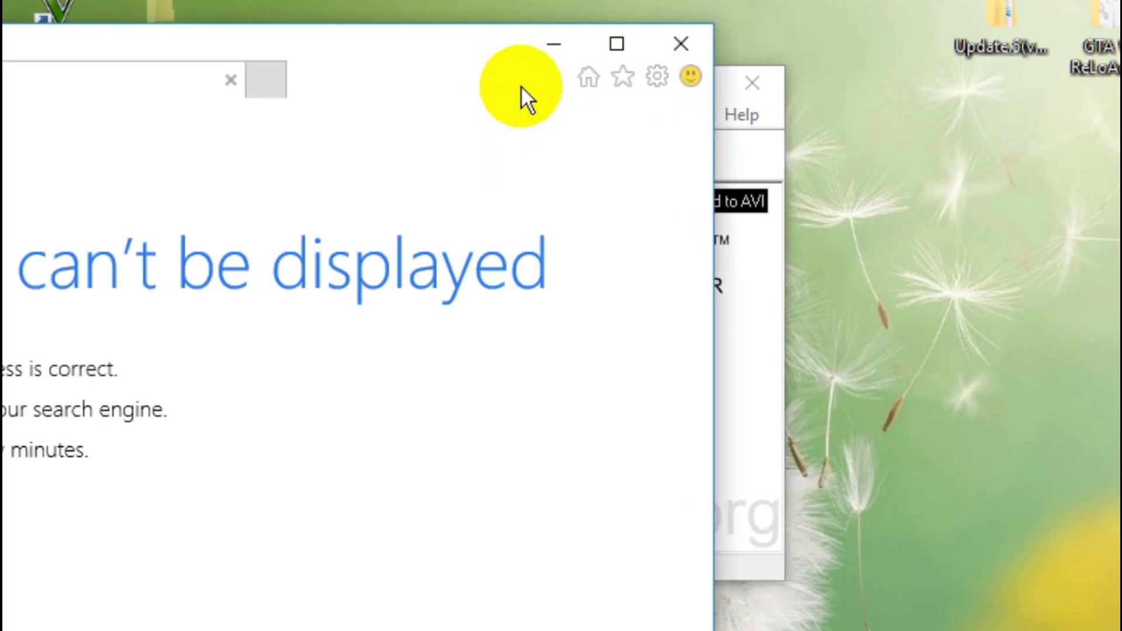
{"action": "left_click", "coordinate": [681, 43]}
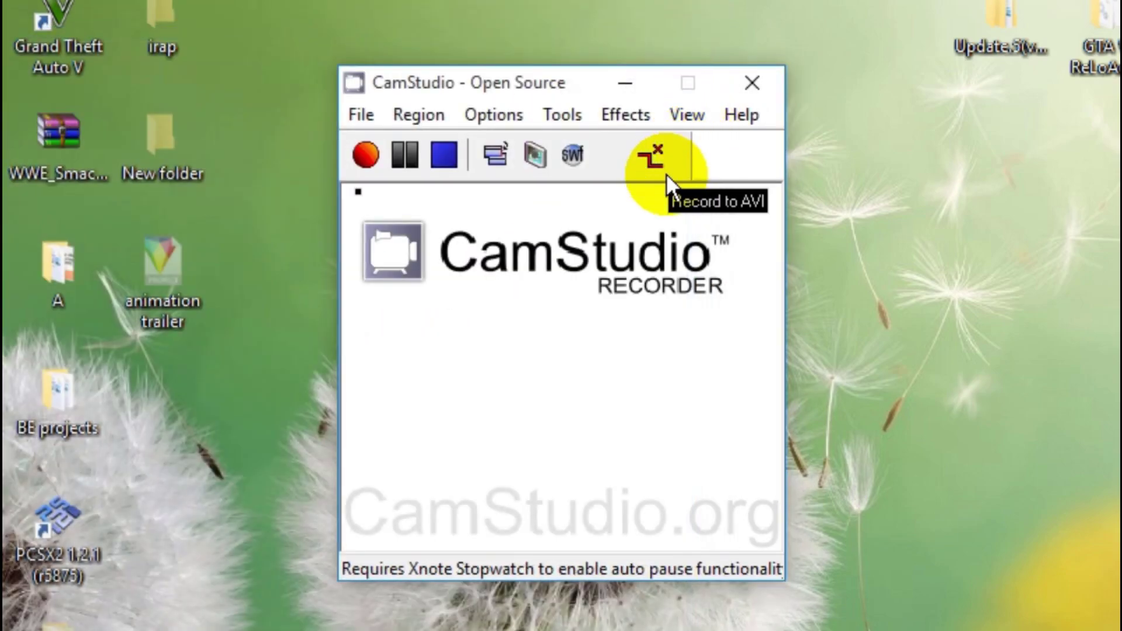